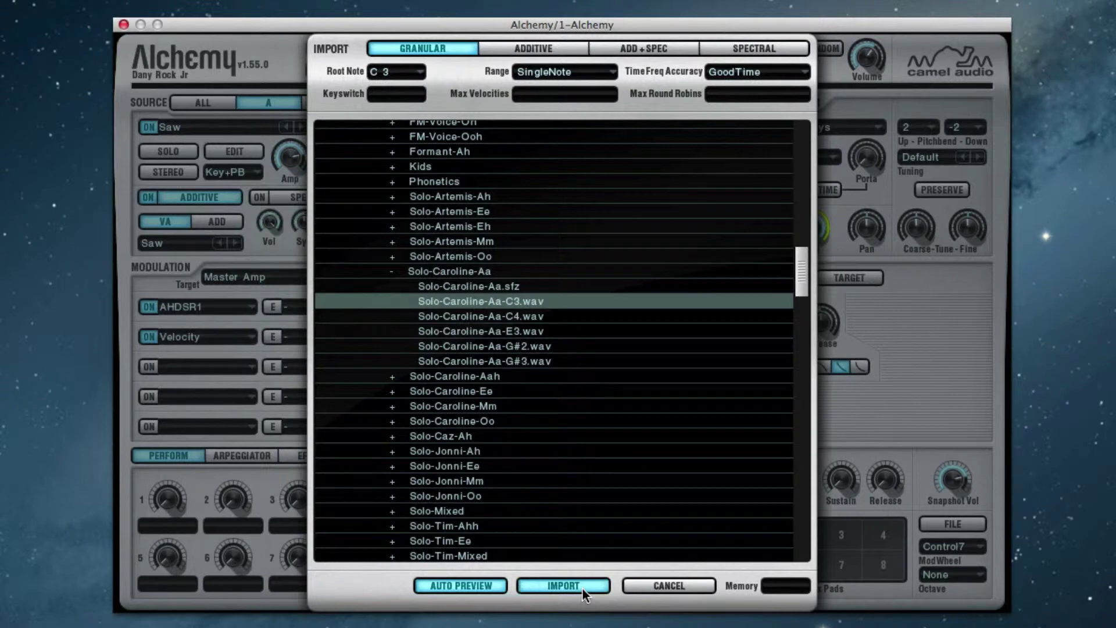
# Import Solo-Caroline-Aa-C3.wav into source A as a granular source and open it for editing.
pyautogui.click(582, 587)
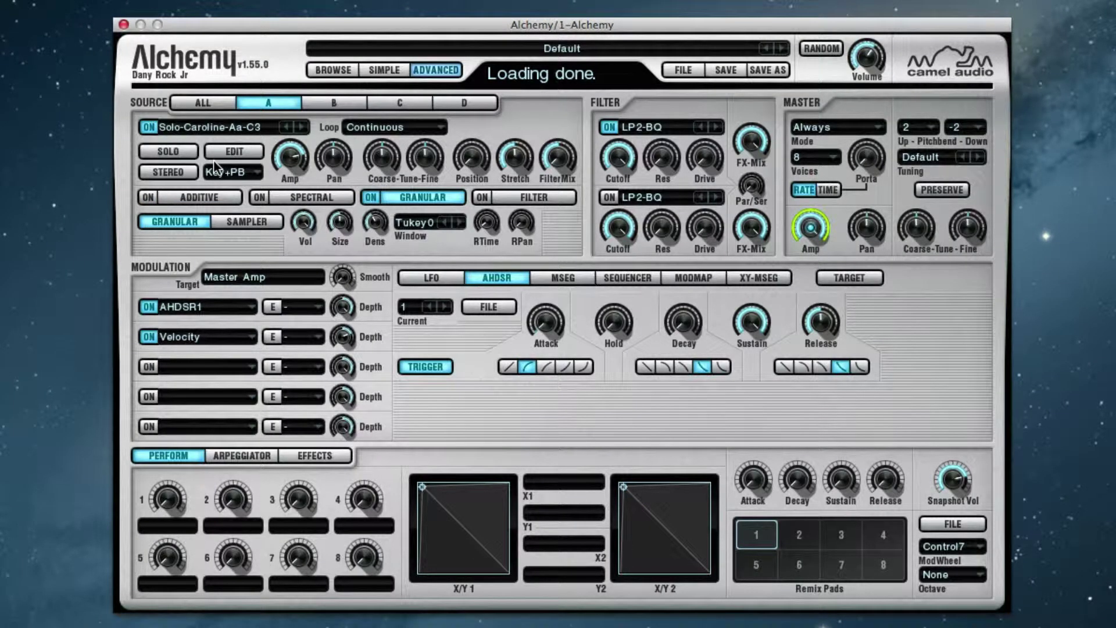
pyautogui.click(247, 151)
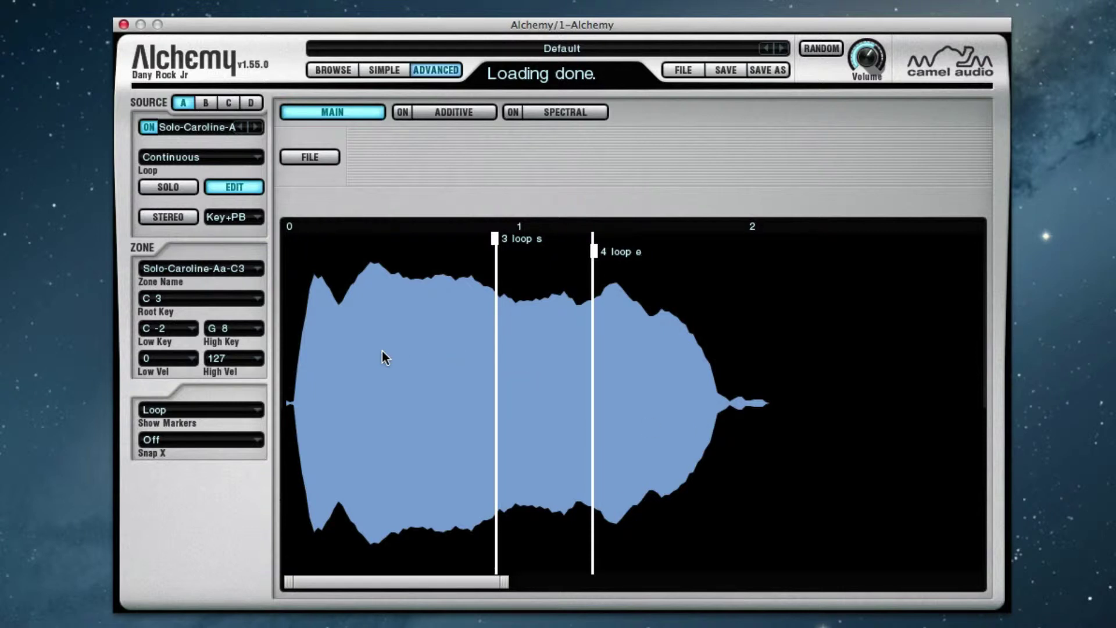
# Compare source A's edit view with its main controls by switching between the two.
pyautogui.click(197, 159)
pyautogui.click(200, 154)
pyautogui.click(218, 188)
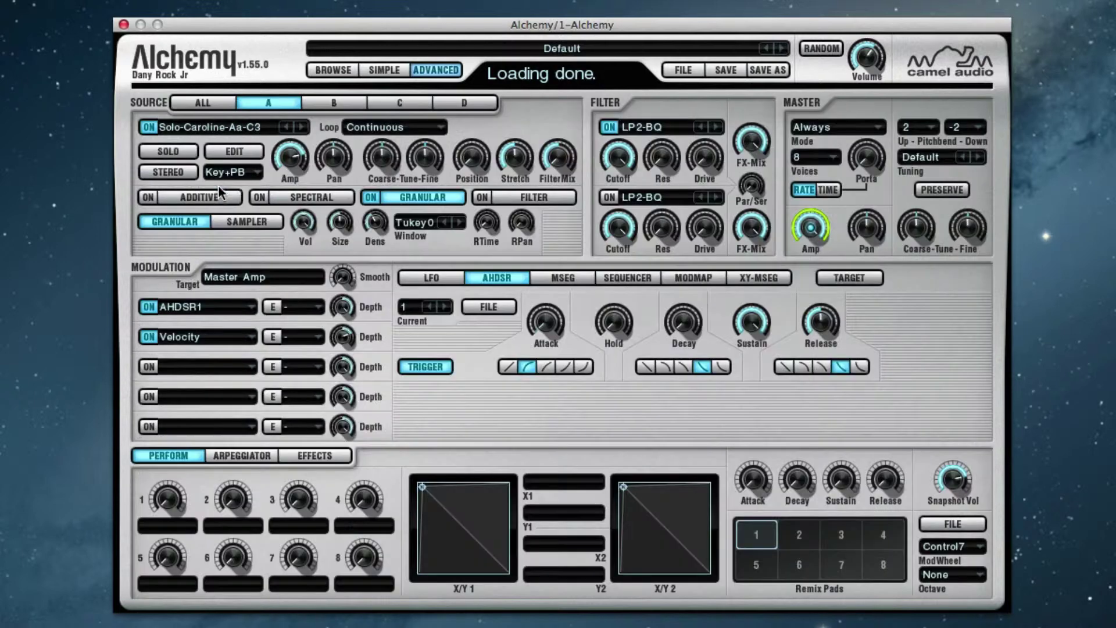
pyautogui.click(249, 154)
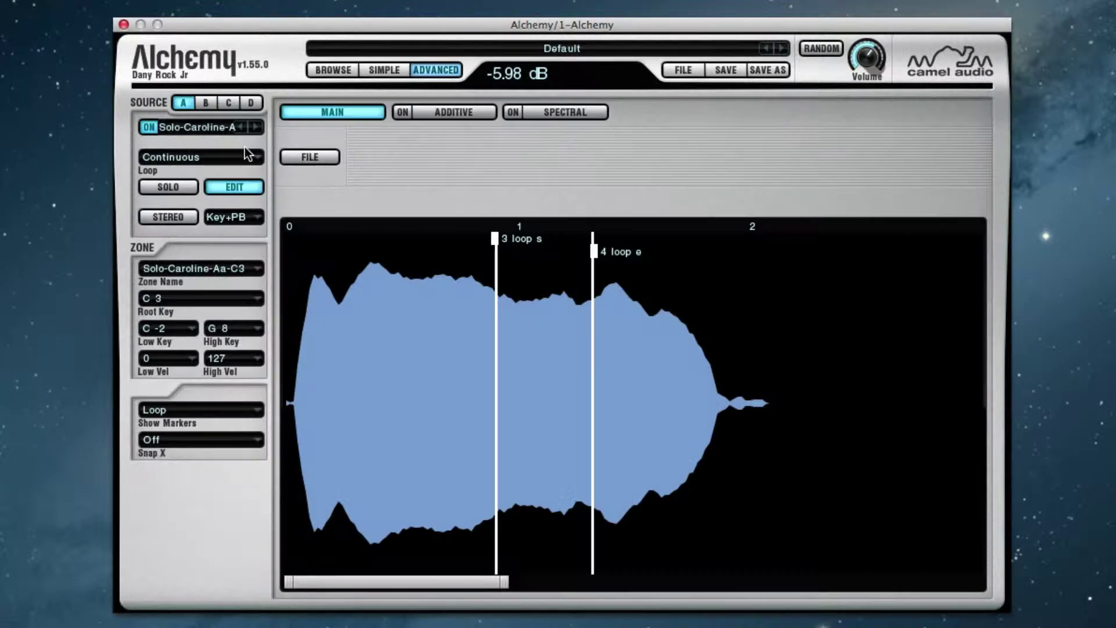
pyautogui.click(238, 187)
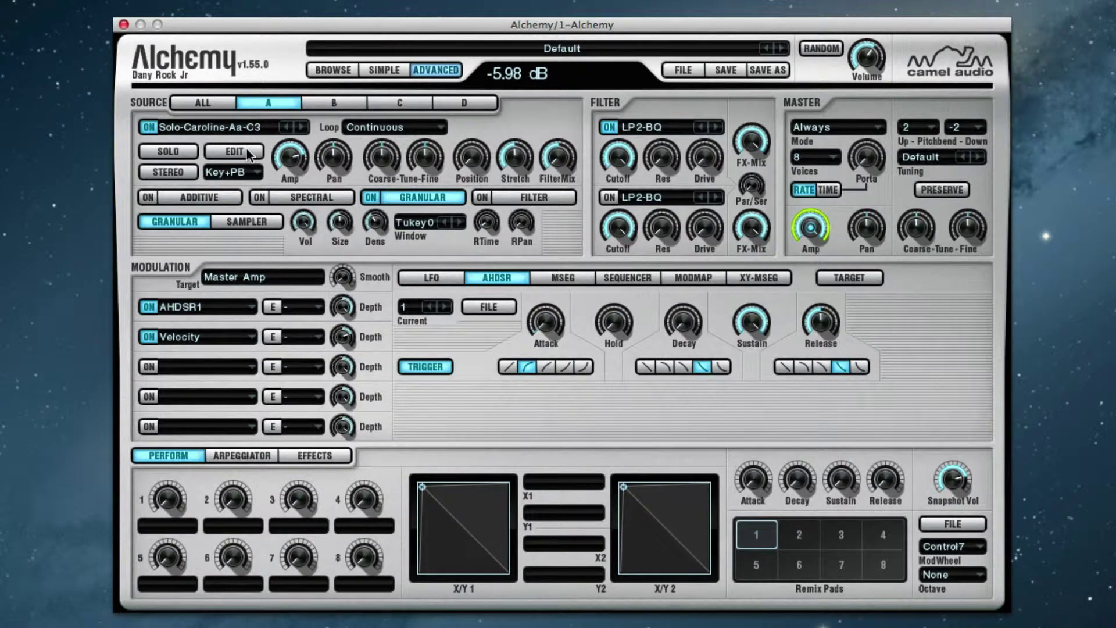
pyautogui.click(248, 154)
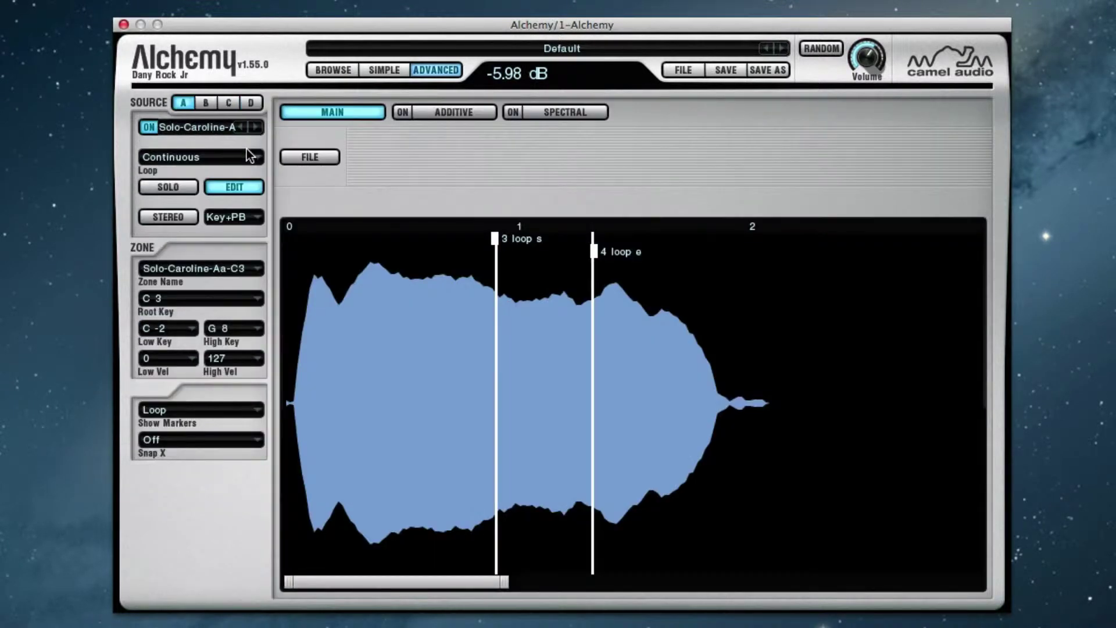
pyautogui.click(239, 186)
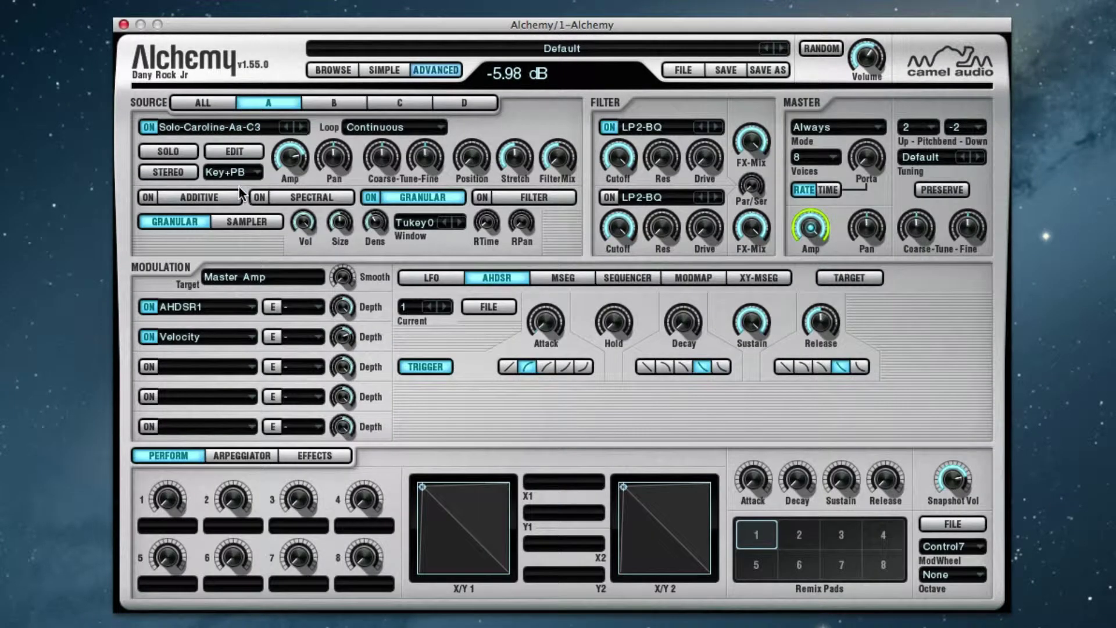
# Open source A for editing and choose Solo-Caroline-Aa-C3 as the zone.
pyautogui.click(243, 151)
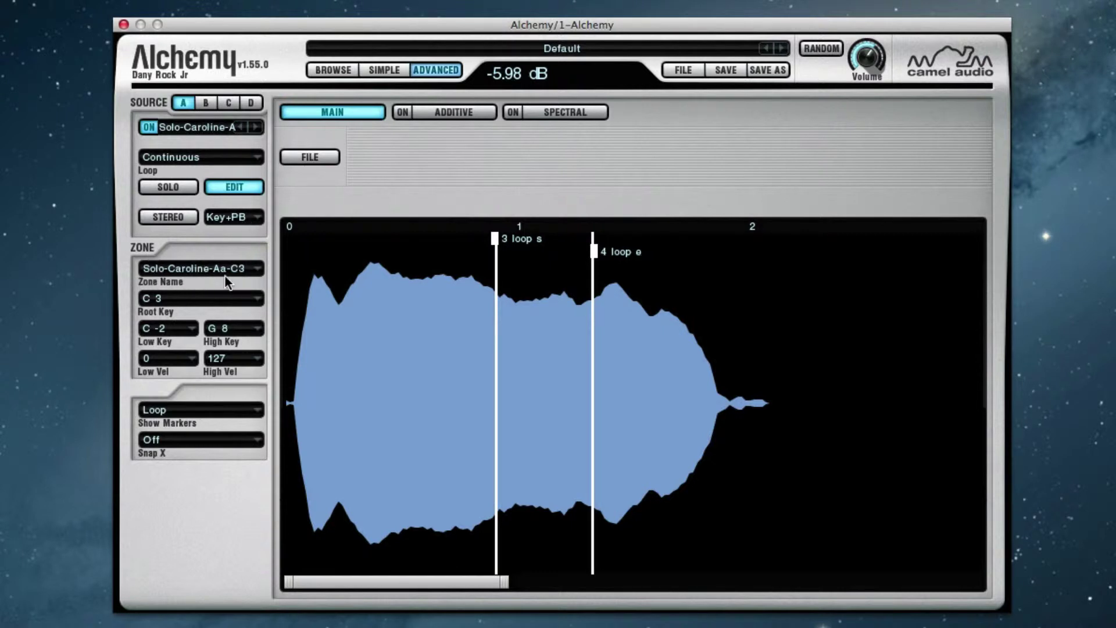
pyautogui.click(251, 269)
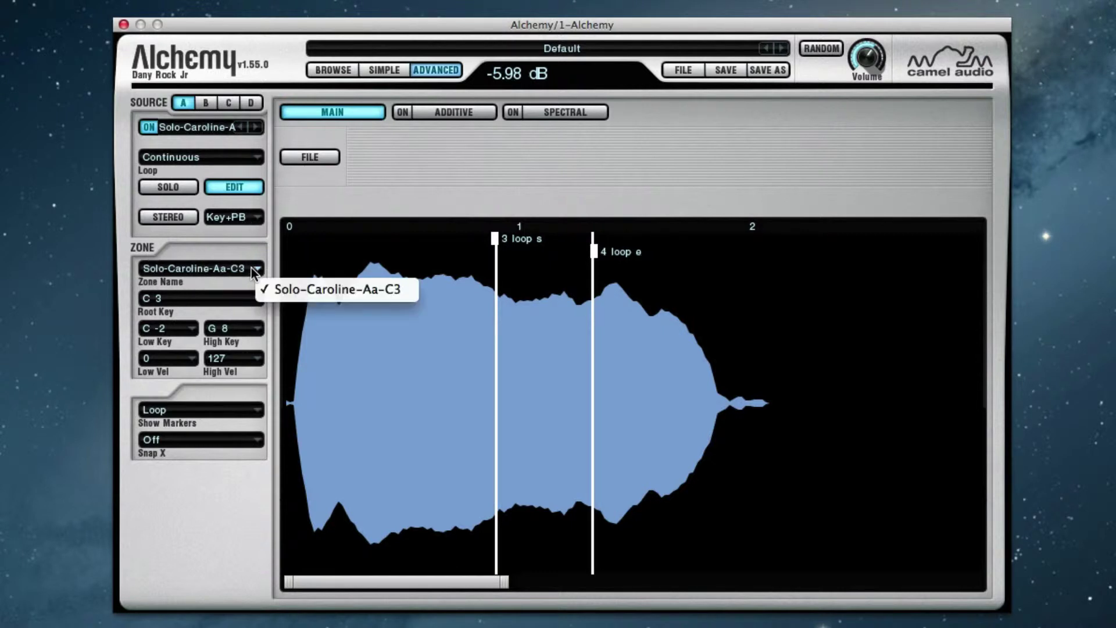
pyautogui.click(279, 291)
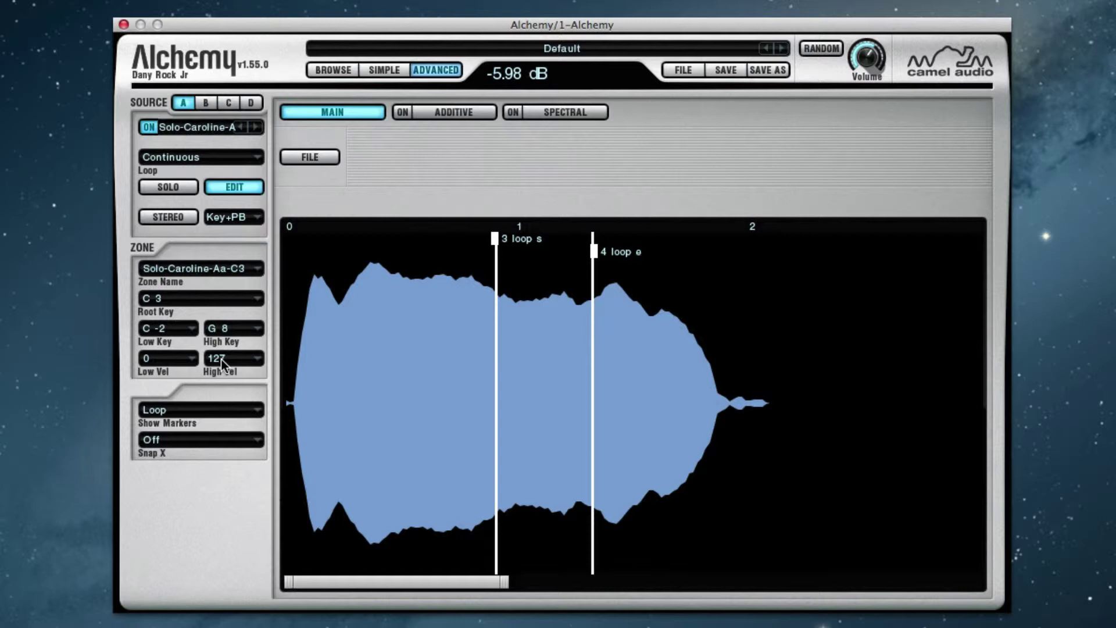
# Try the All and None options for displaying the sample's markers and return the display to Loop.
pyautogui.click(229, 411)
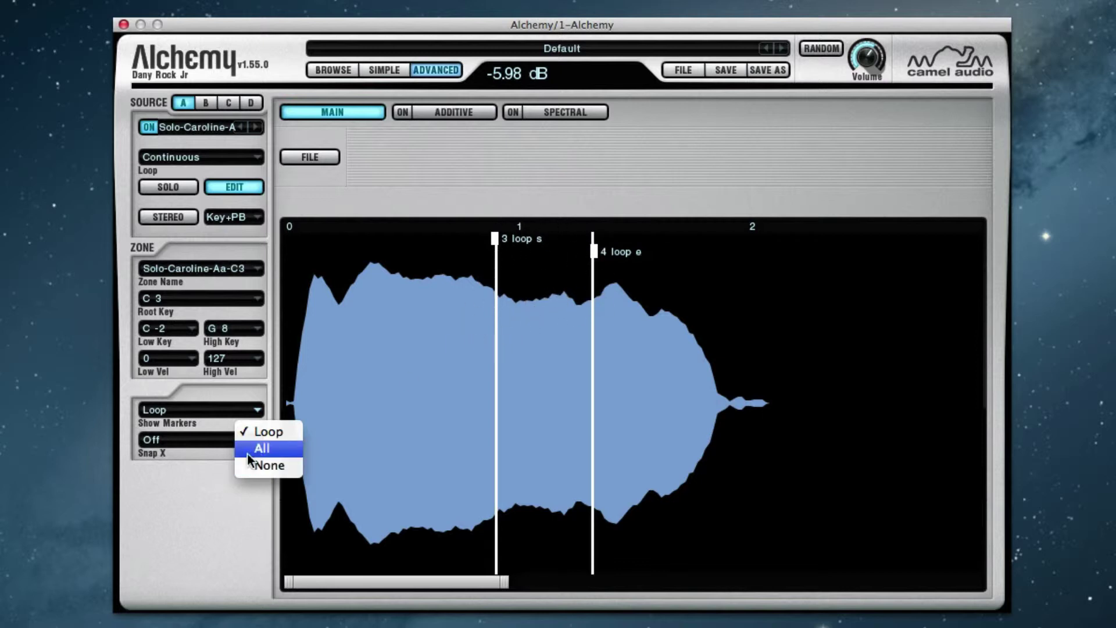
pyautogui.click(262, 448)
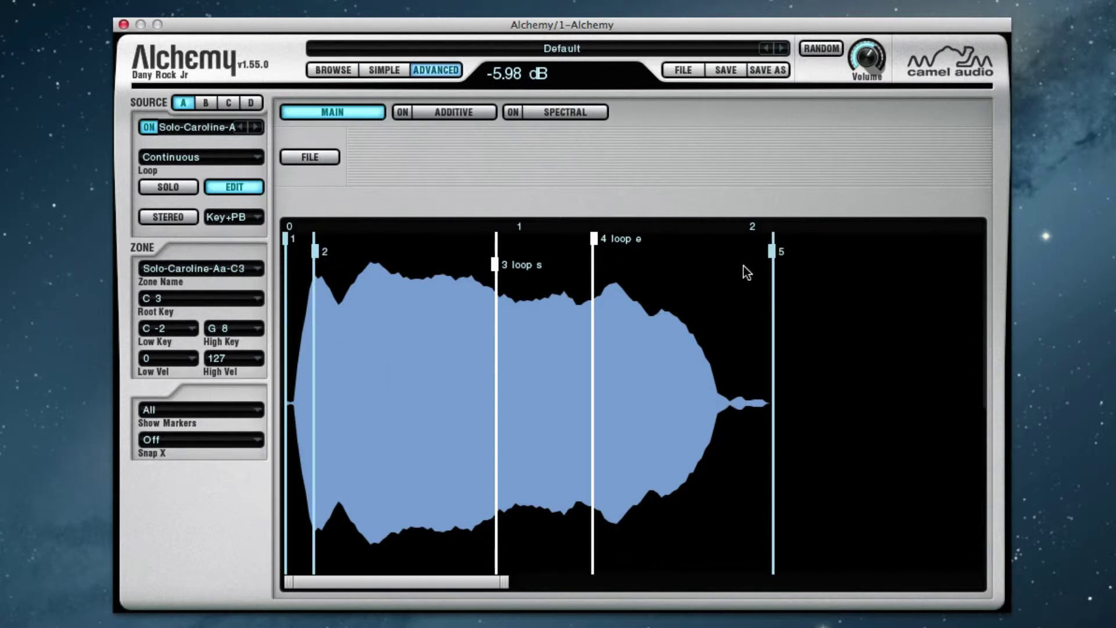
pyautogui.click(198, 414)
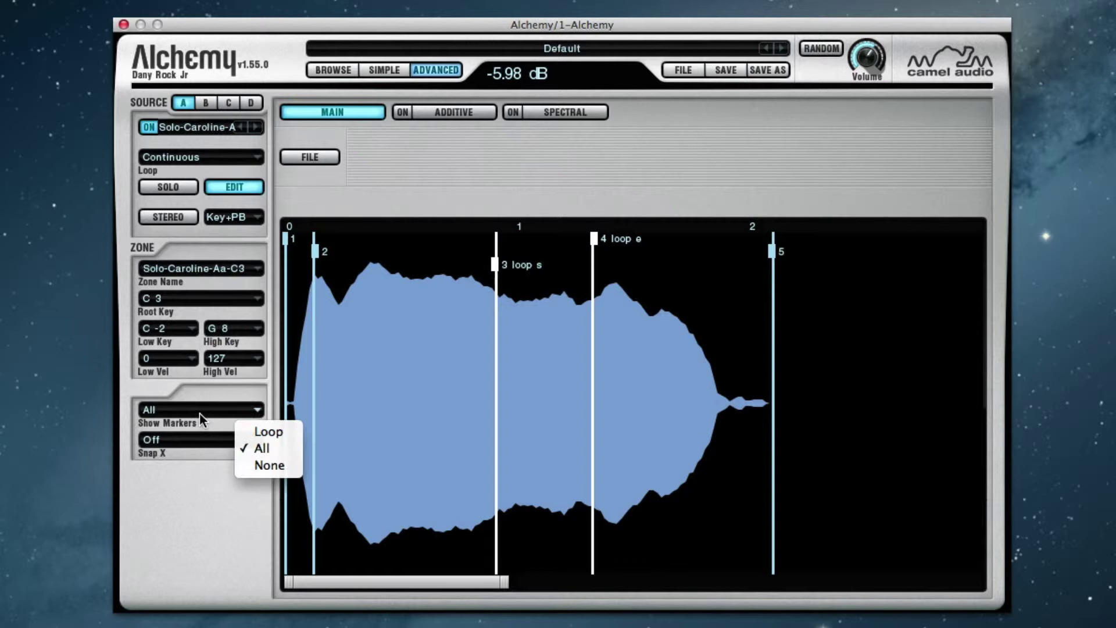
pyautogui.click(236, 464)
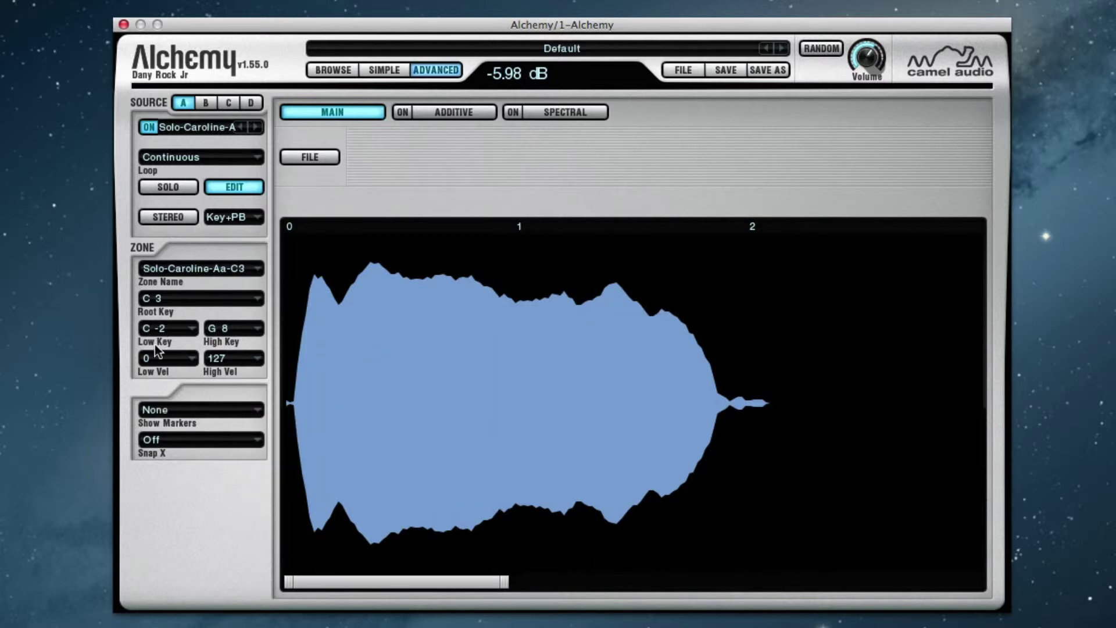
pyautogui.click(180, 408)
pyautogui.click(252, 433)
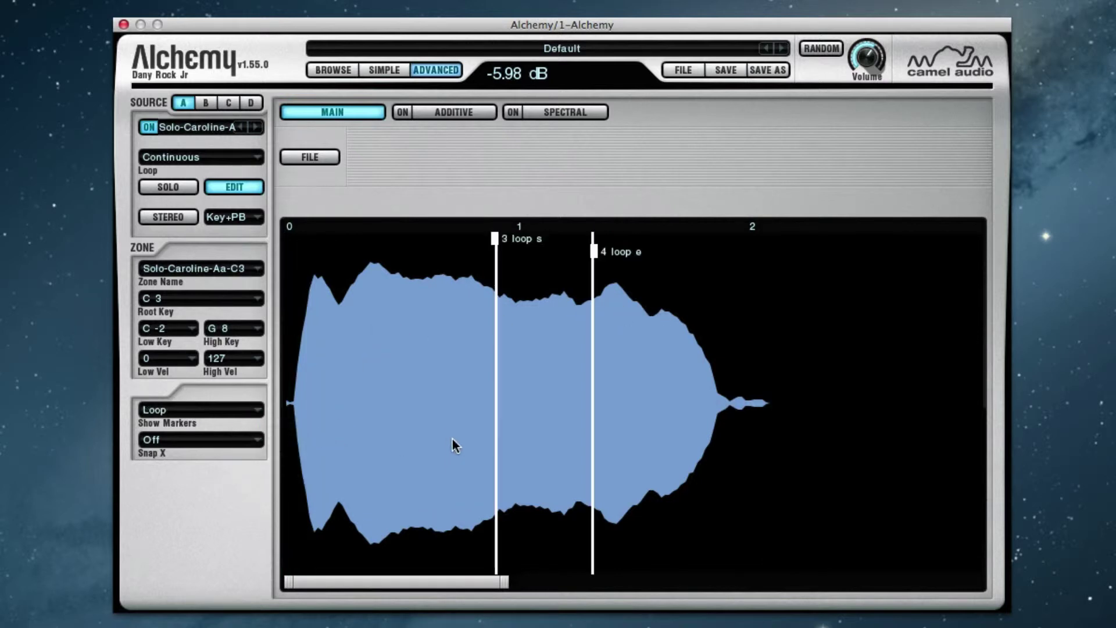
# Review the available Snap X settings and examine source A's Additive and Spectral edit pages.
pyautogui.click(229, 443)
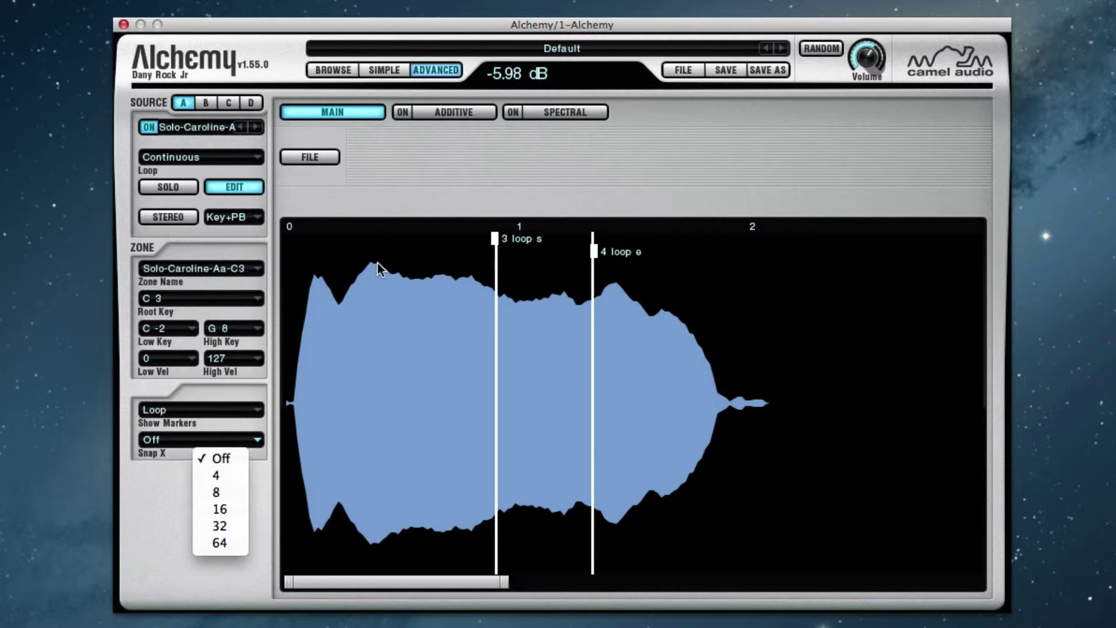
pyautogui.click(152, 492)
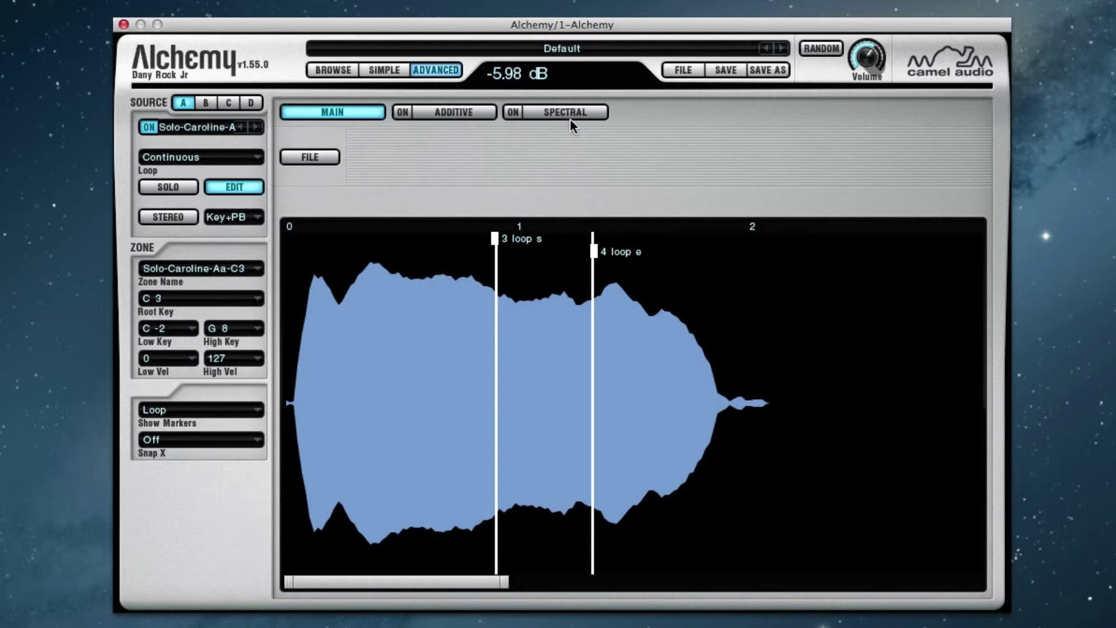
pyautogui.click(468, 112)
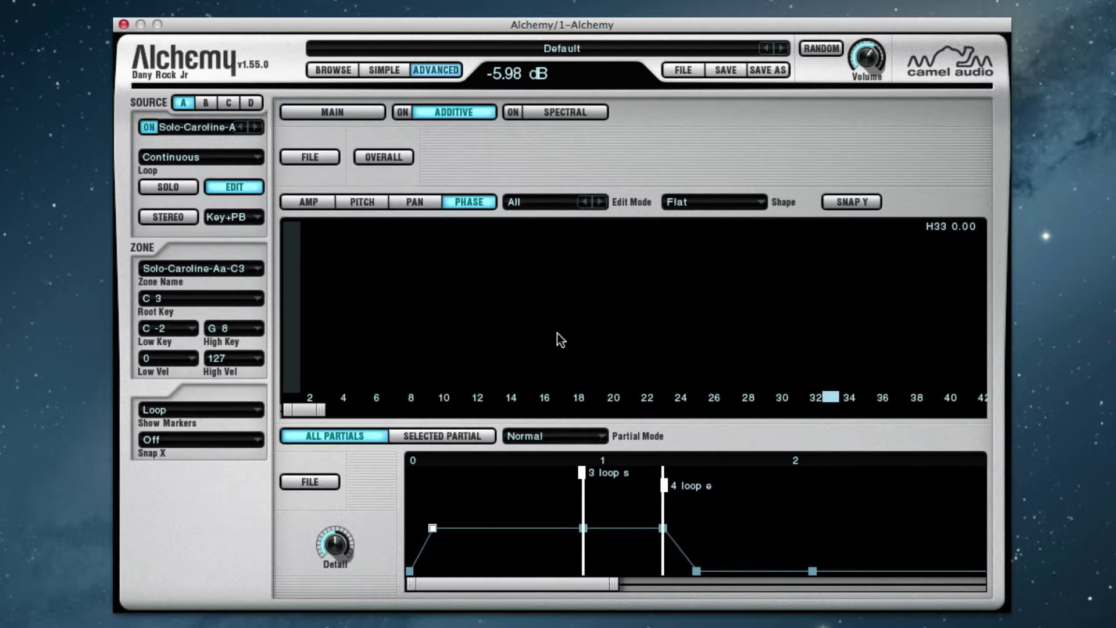
pyautogui.click(565, 112)
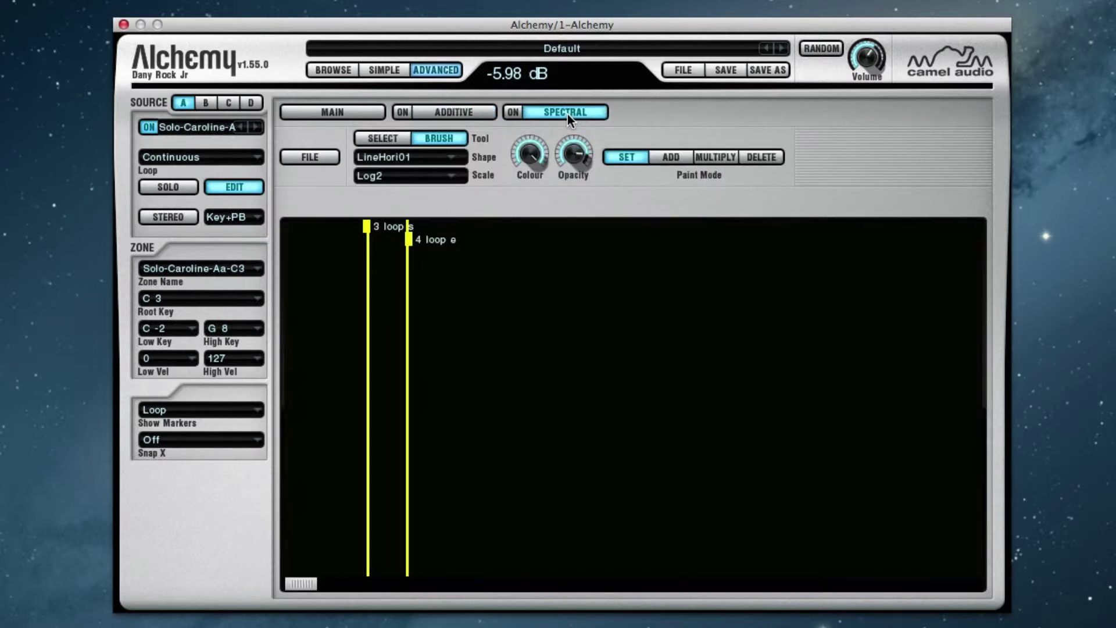
# In the Main waveform editor, move the loop start earlier to about 0.8 s and the loop end later to about 1.4 s.
pyautogui.click(346, 110)
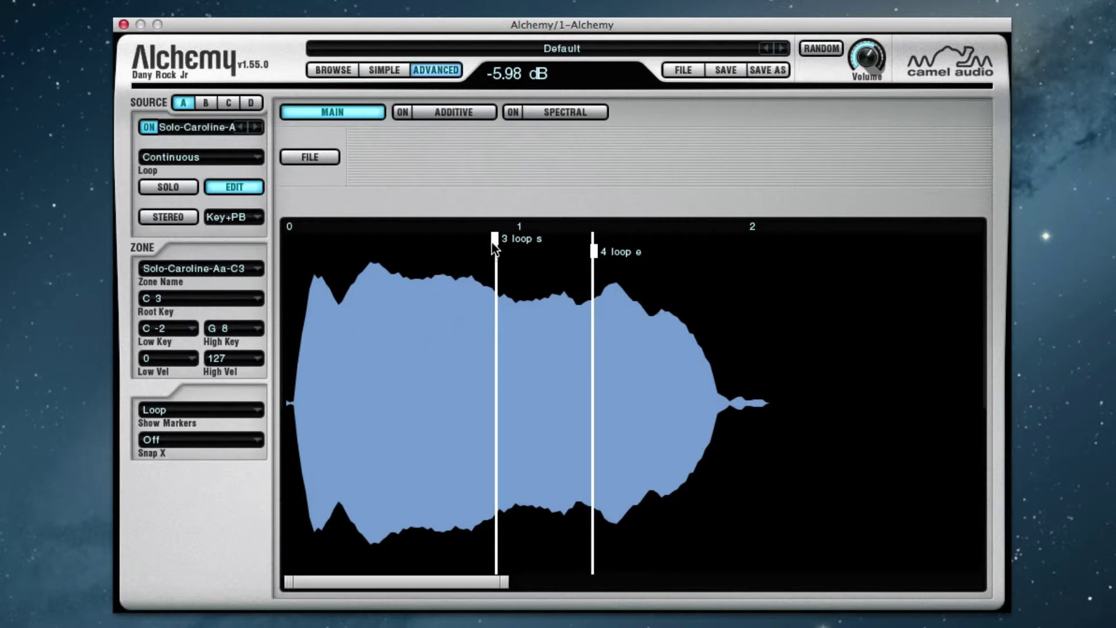
pyautogui.moveTo(492, 243)
pyautogui.mouseDown()
pyautogui.moveTo(438, 256)
pyautogui.moveTo(518, 254)
pyautogui.moveTo(467, 247)
pyautogui.mouseUp()
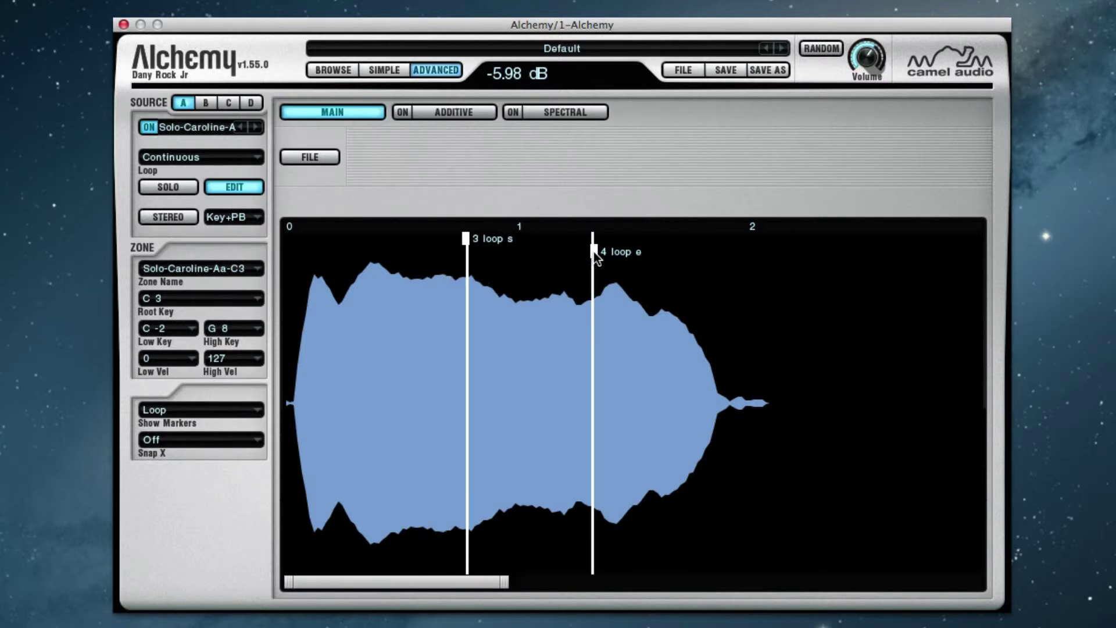
pyautogui.moveTo(594, 253)
pyautogui.mouseDown()
pyautogui.moveTo(552, 264)
pyautogui.moveTo(608, 258)
pyautogui.mouseUp()
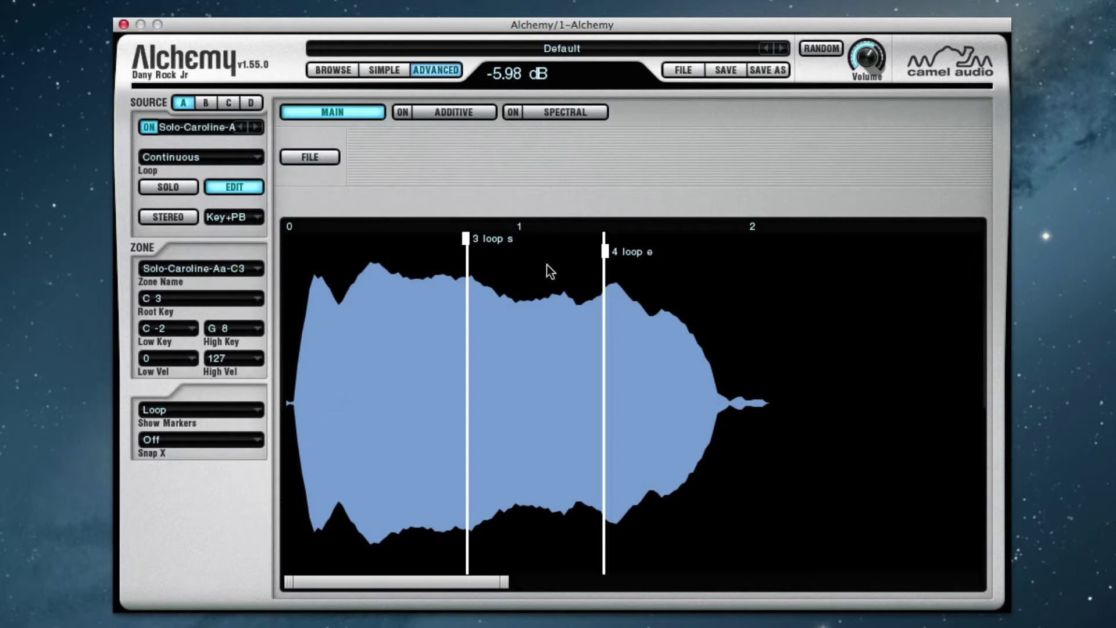
# Show all of the sample's markers and move the loop end marker slightly later, onto the nearby waveform peak.
pyautogui.click(194, 411)
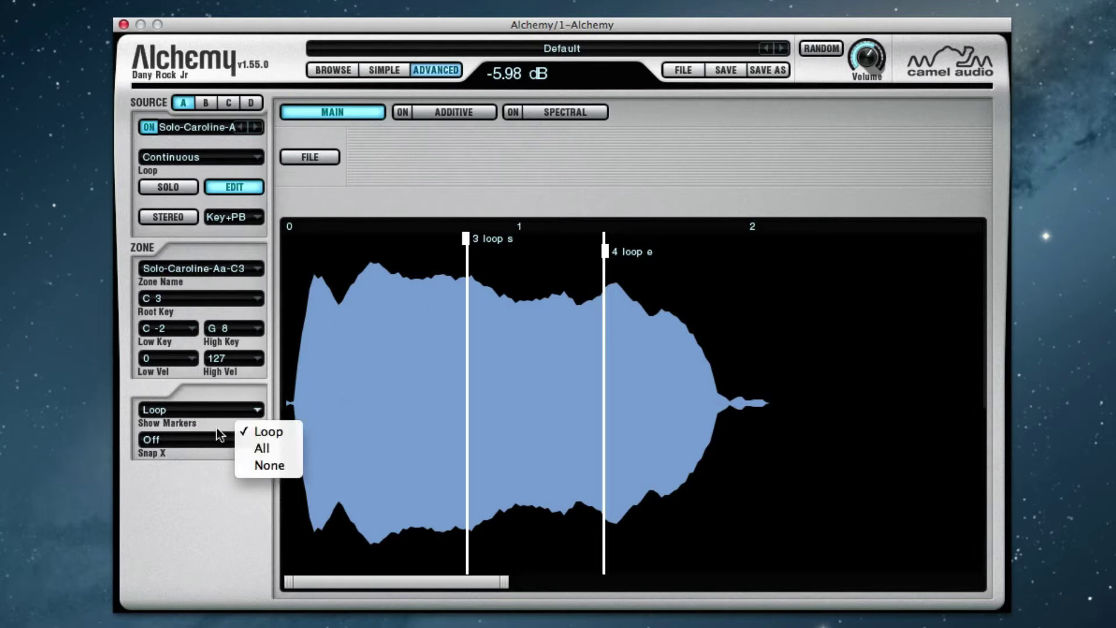
pyautogui.click(258, 449)
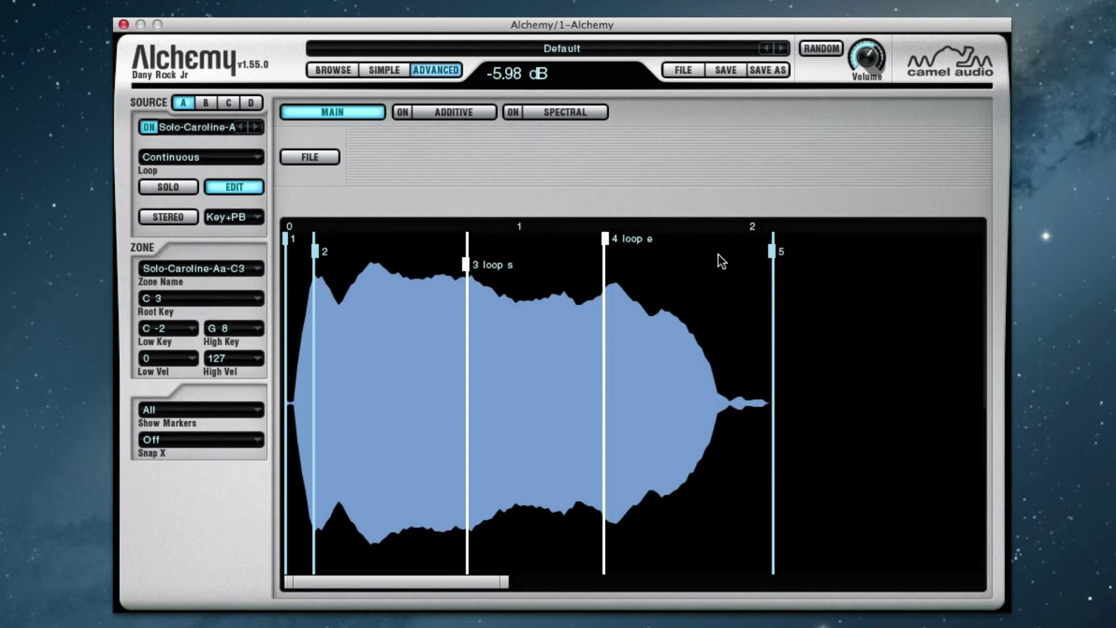
pyautogui.moveTo(607, 236)
pyautogui.mouseDown()
pyautogui.moveTo(636, 241)
pyautogui.moveTo(581, 257)
pyautogui.moveTo(617, 256)
pyautogui.mouseUp()
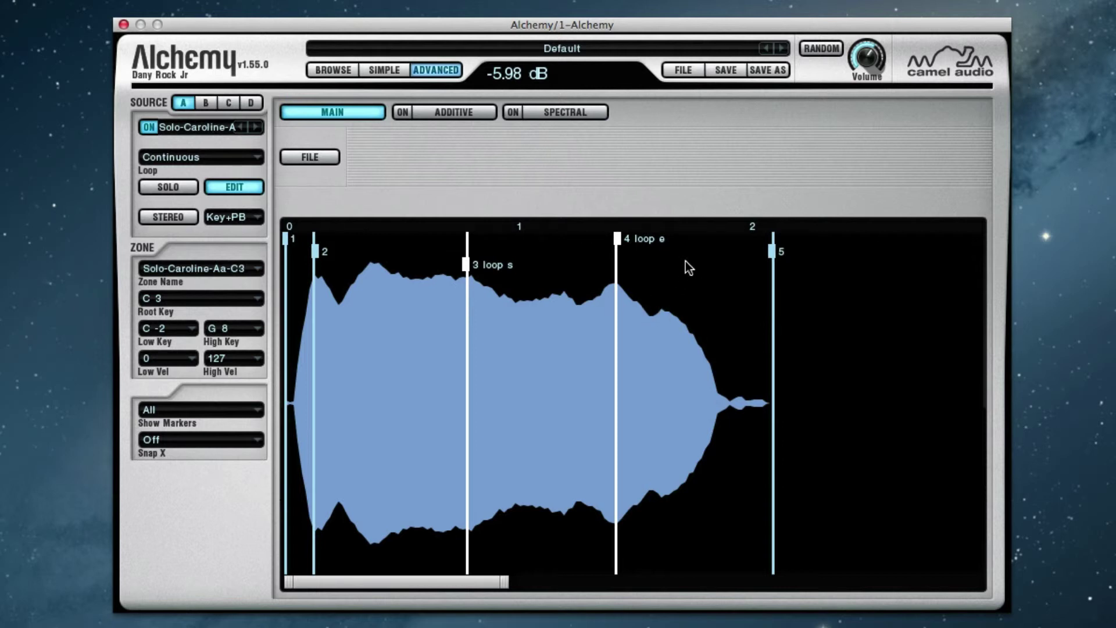
# Add a marker at about 1.7 s between the loop end and the sample's end, nudge it slightly later, and delete it.
pyautogui.doubleClick(683, 286)
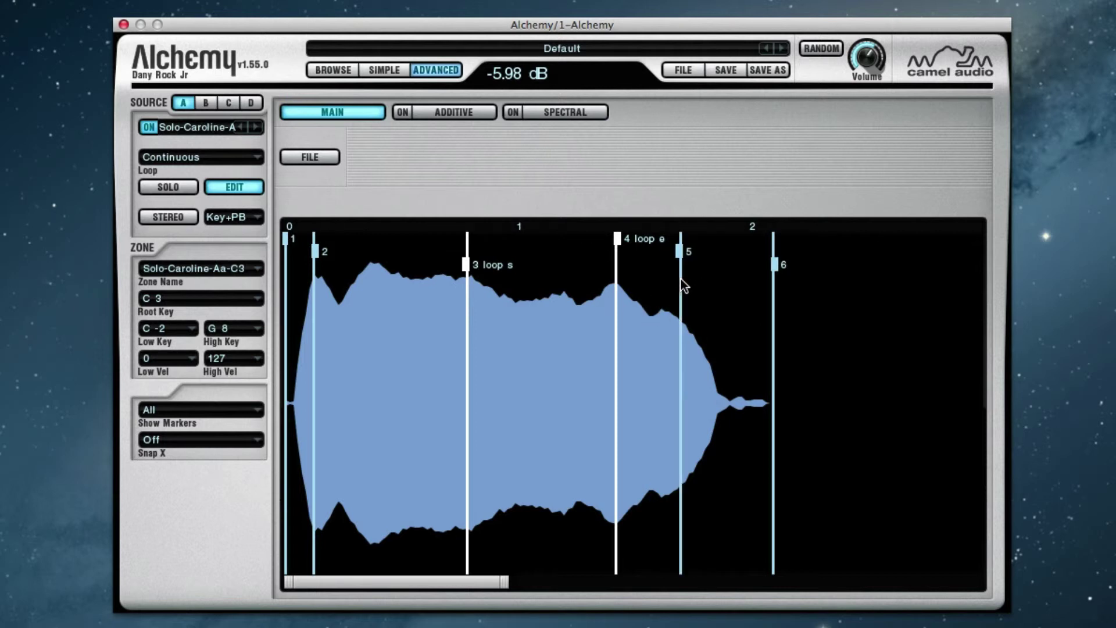
pyautogui.moveTo(682, 252)
pyautogui.mouseDown()
pyautogui.moveTo(730, 256)
pyautogui.moveTo(683, 267)
pyautogui.mouseUp()
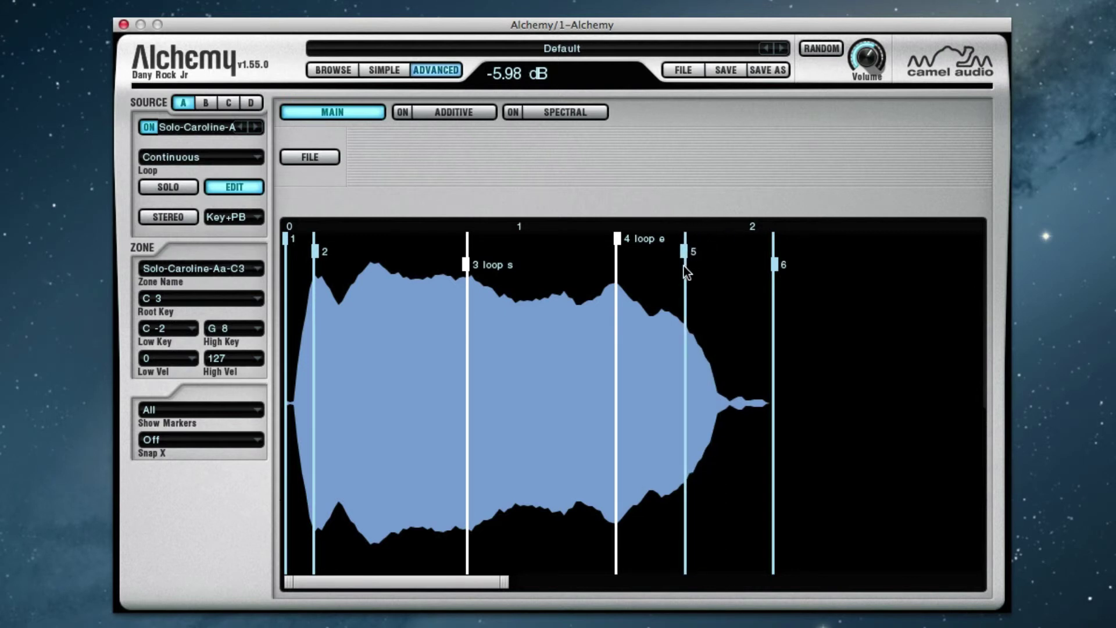
pyautogui.doubleClick(680, 253)
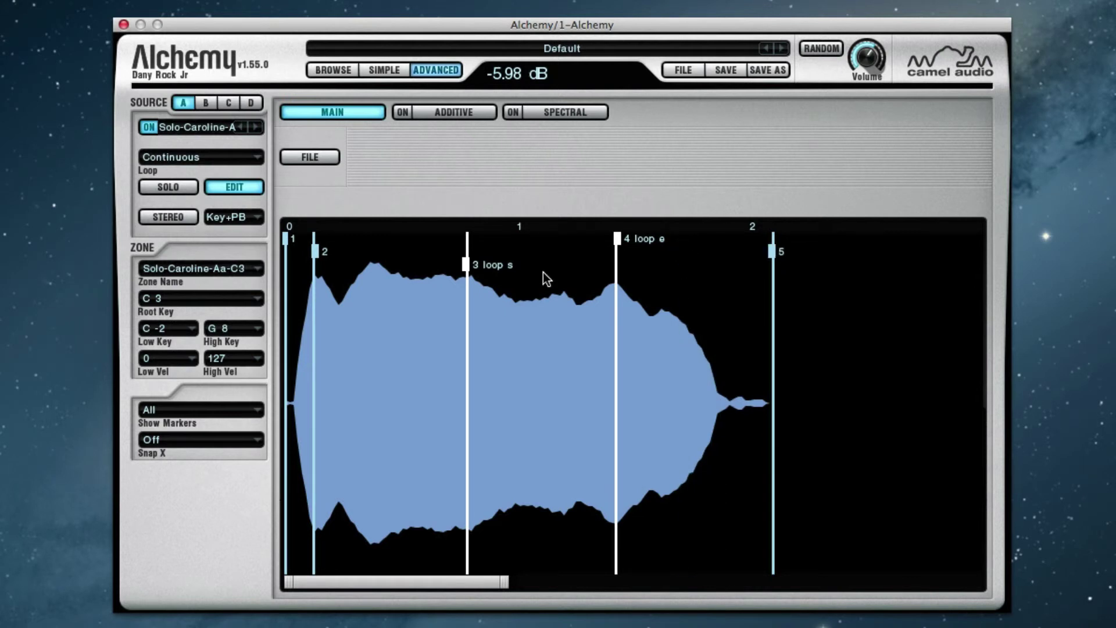
# Try marking the sample into 8, 16 and 32 equal slices.
pyautogui.click(322, 156)
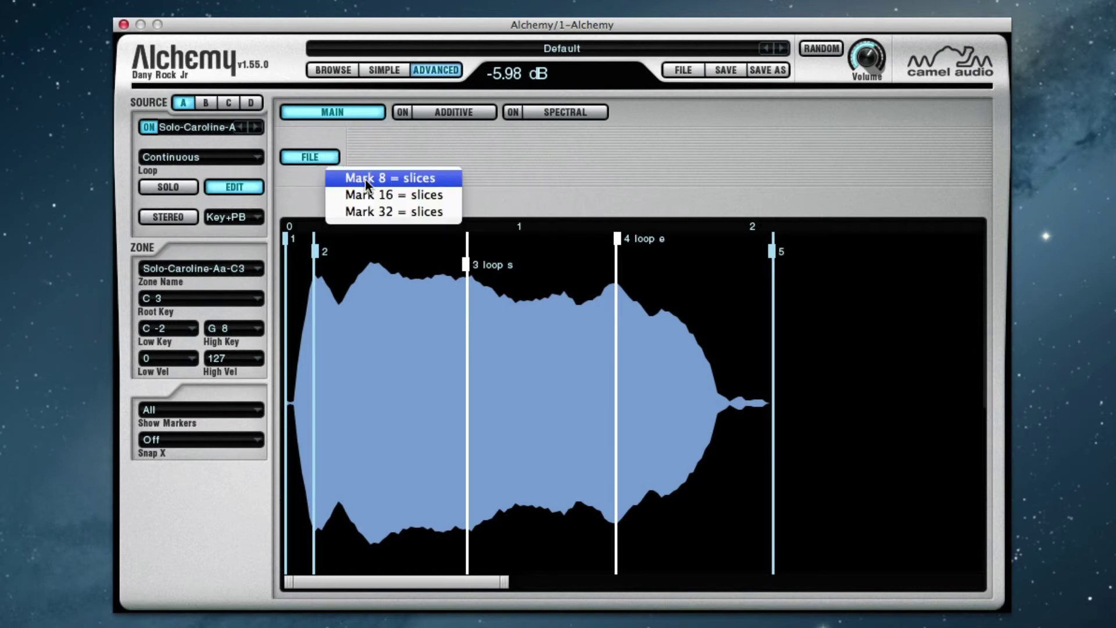
pyautogui.click(413, 180)
pyautogui.click(319, 156)
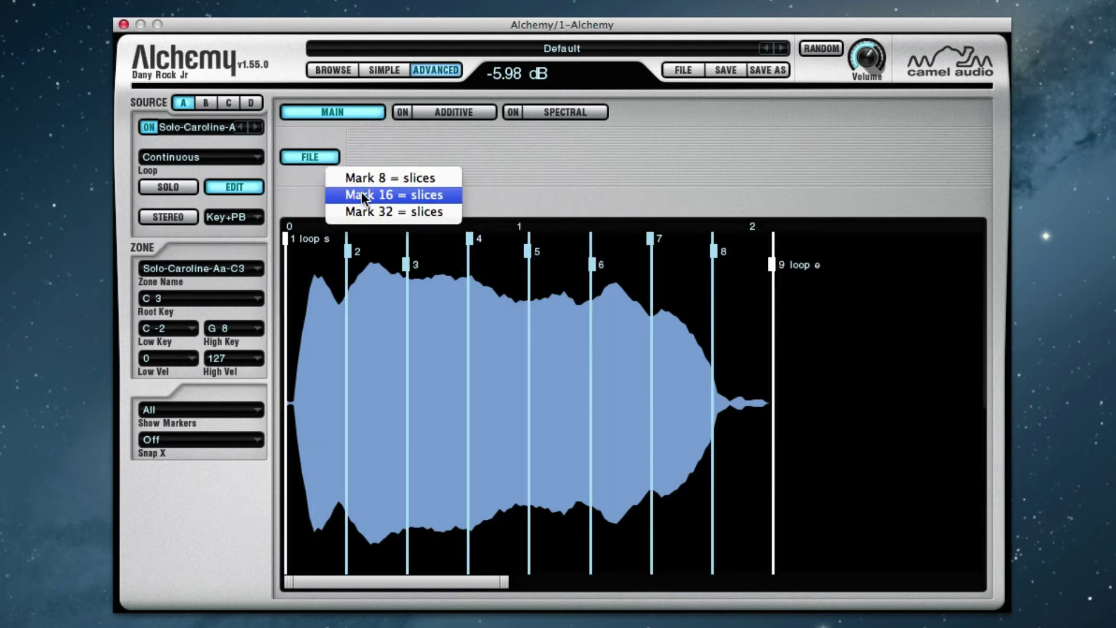
pyautogui.click(384, 196)
pyautogui.click(319, 157)
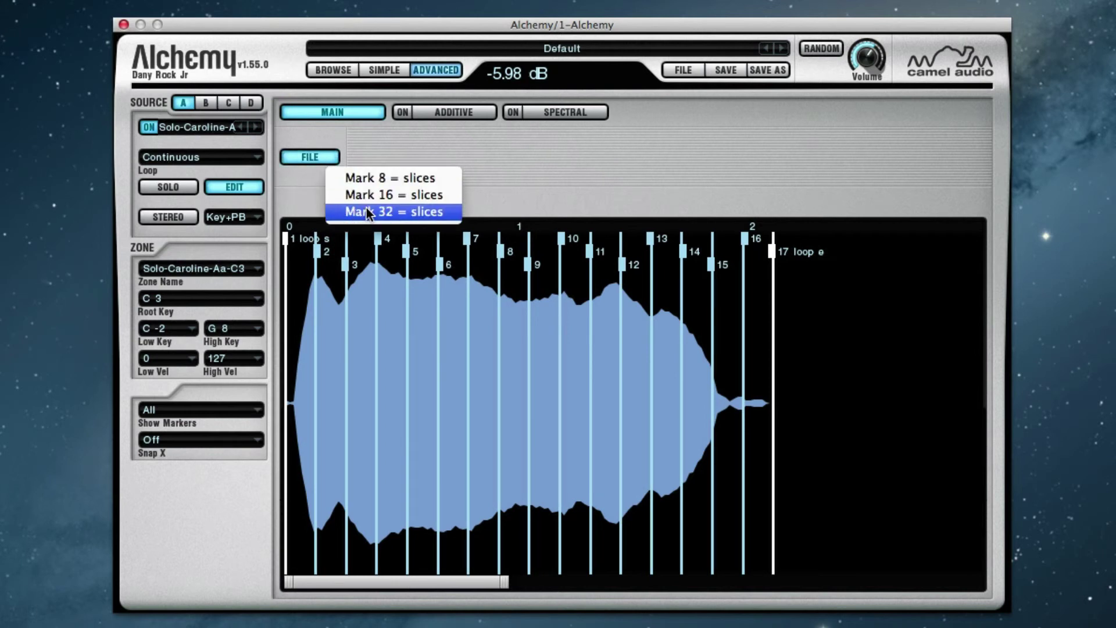
pyautogui.click(367, 208)
# Mark the sample into 8 equal slices and close source A's edit view.
pyautogui.click(322, 159)
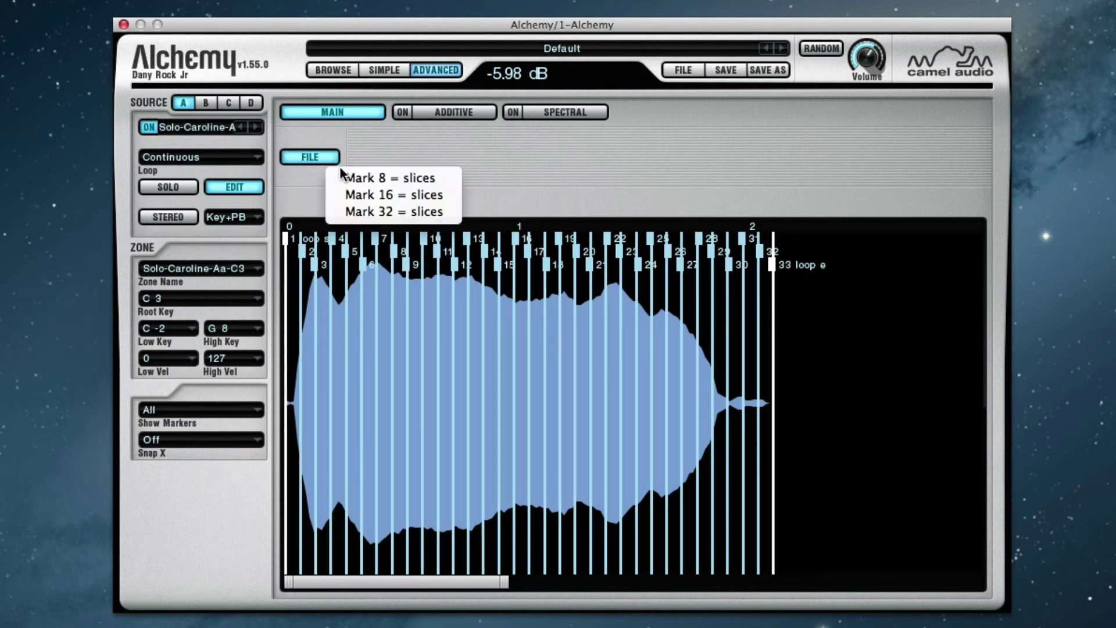
pyautogui.click(359, 175)
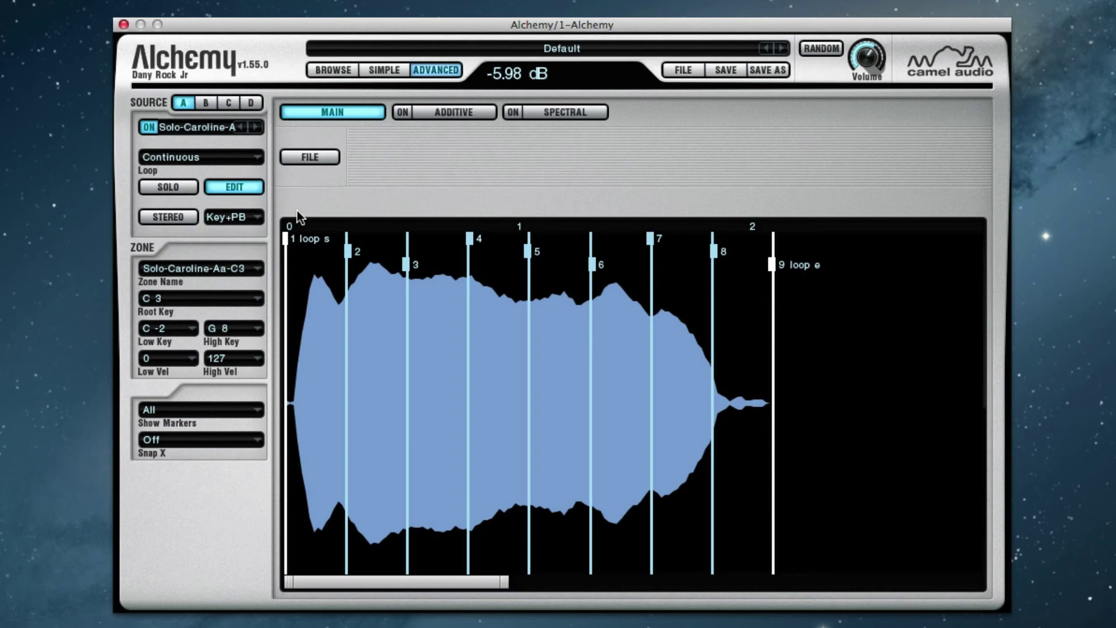
pyautogui.click(232, 187)
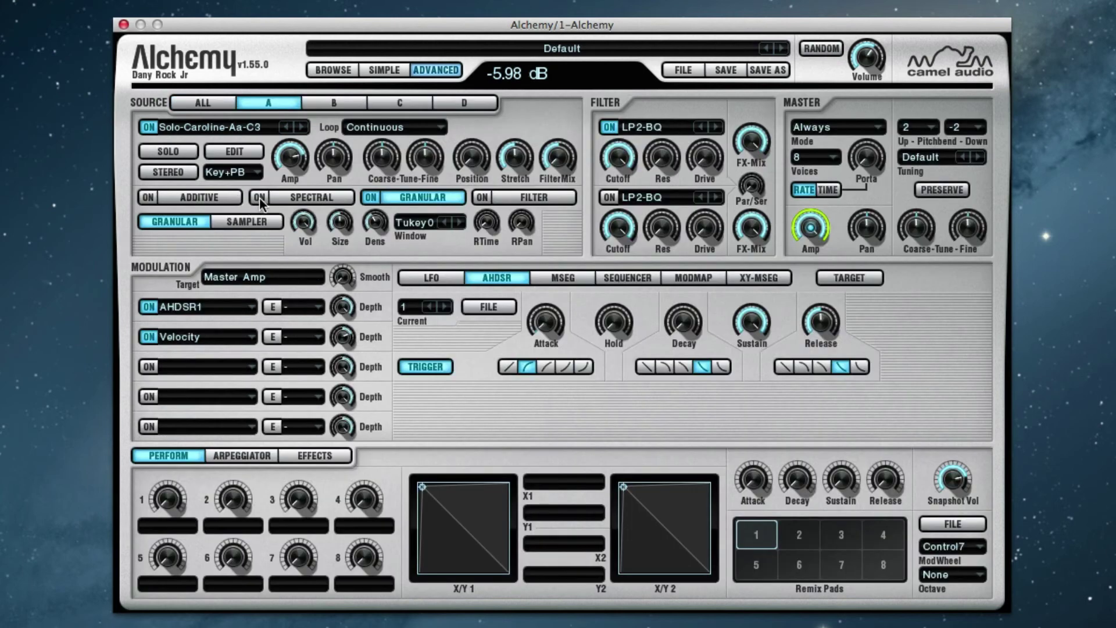